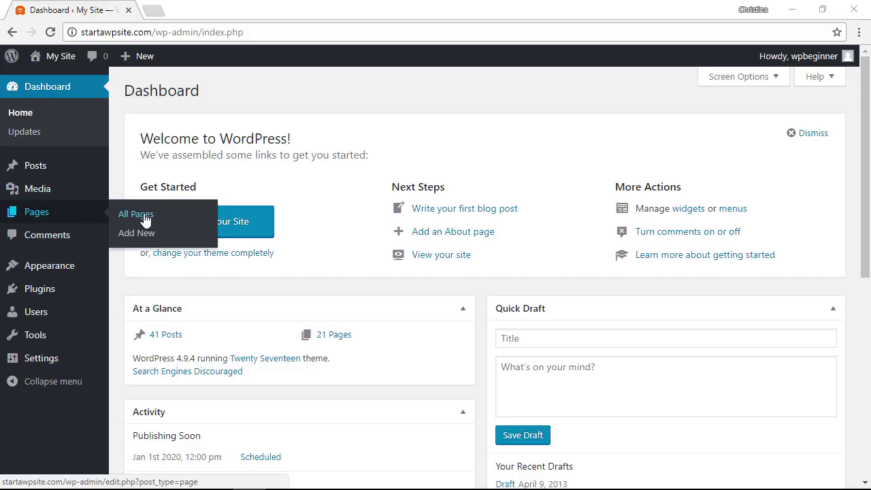
Start a new page and title it 'Home'.
left_click(138, 234)
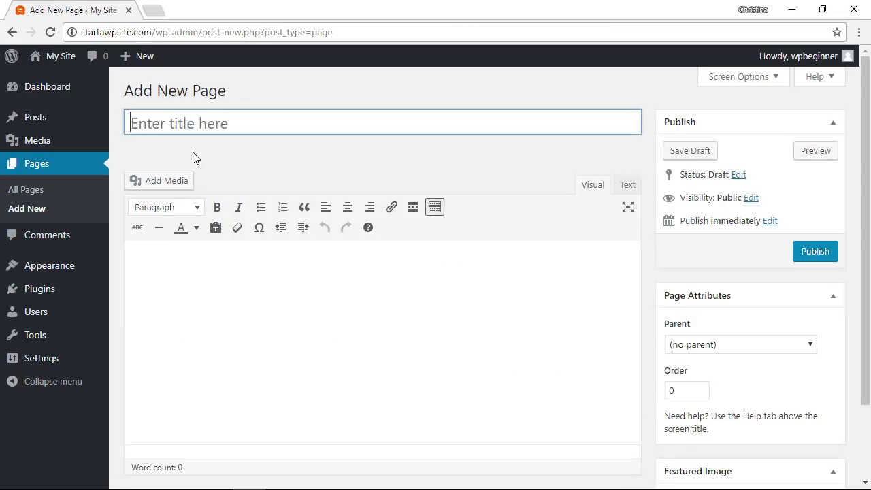
type("Home")
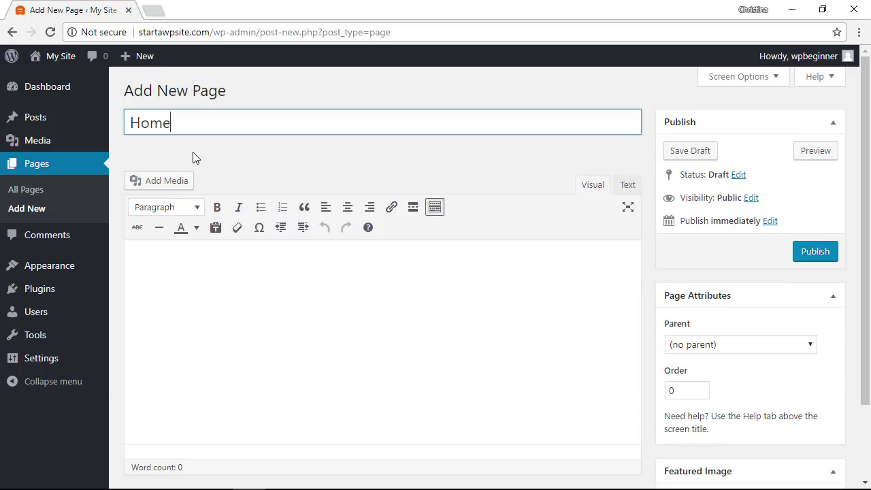
key("Tab")
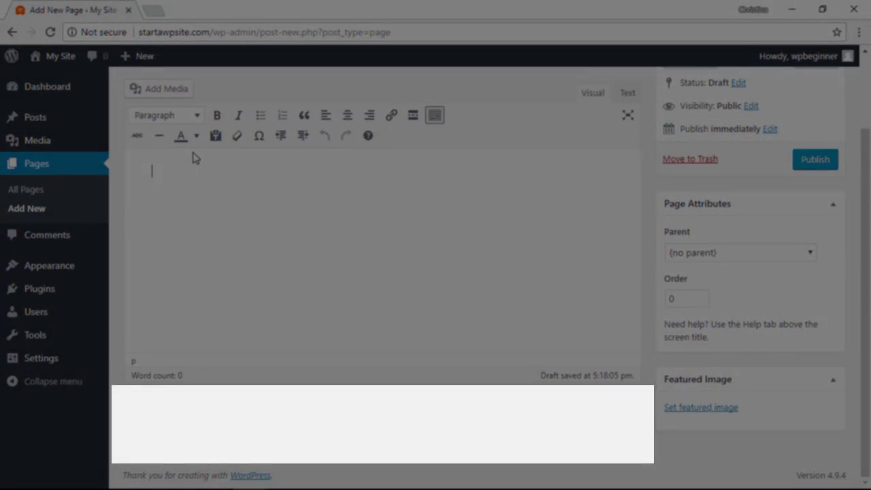
scroll(535, 364, "up", 2)
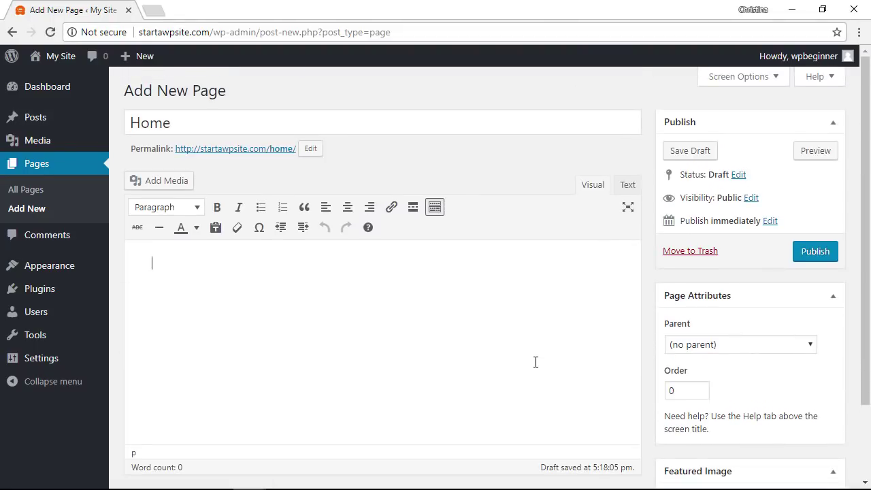
Show the Discussion box via Screen Options and publish the Home page.
left_click(746, 84)
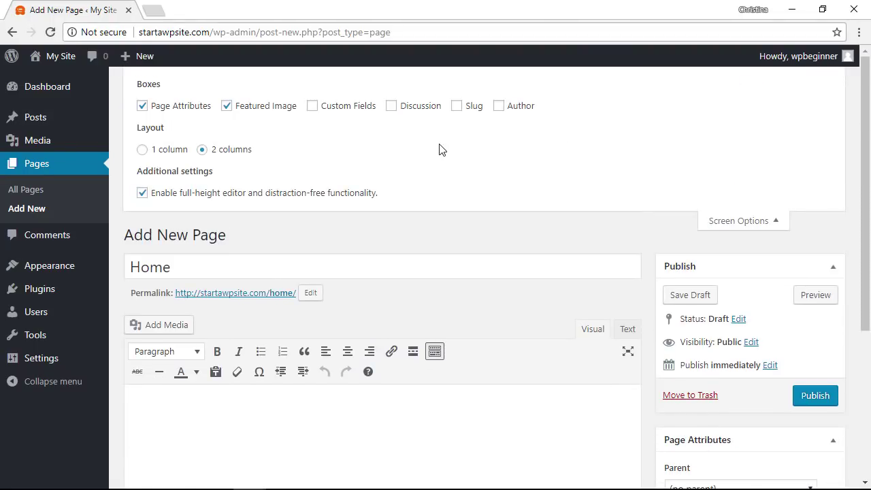
left_click(391, 106)
scroll(630, 243, "down", 4)
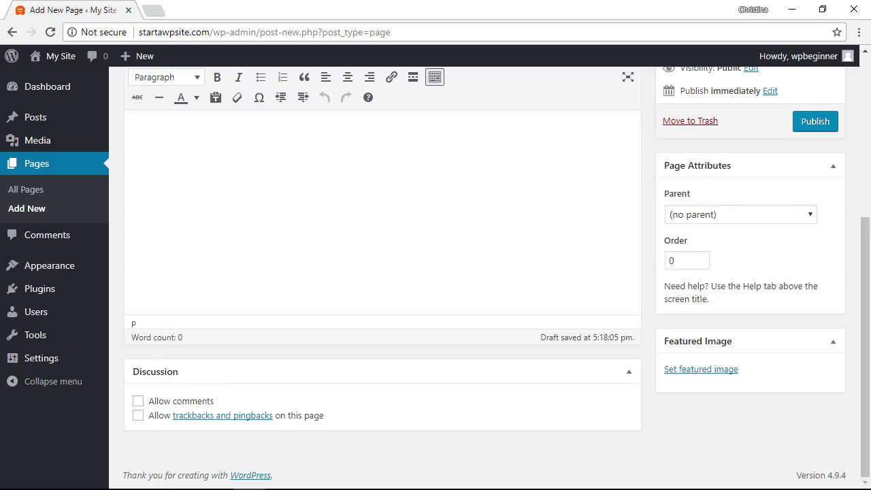
scroll(809, 253, "up", 2)
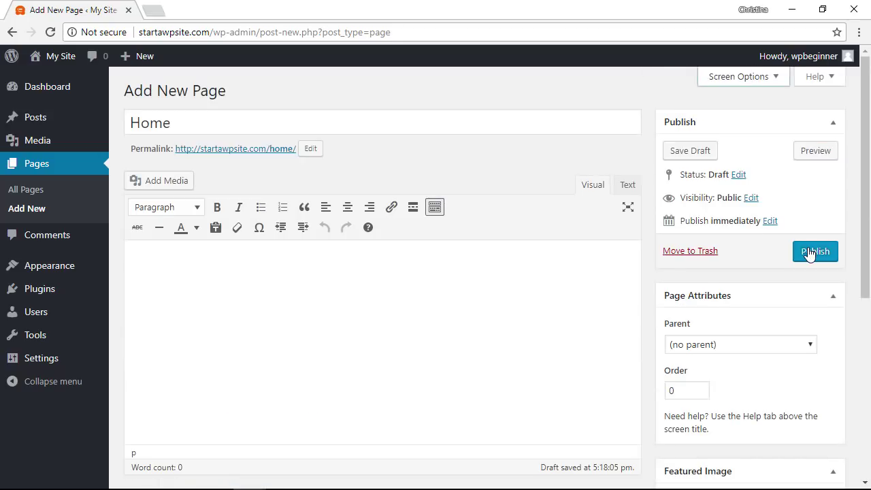
left_click(810, 254)
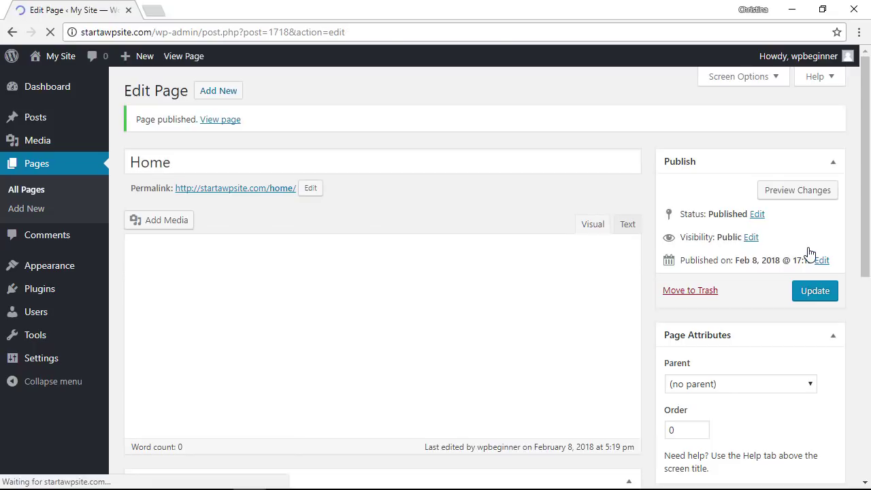
Add a new page titled 'Blog' and publish it at /blog/.
left_click(216, 91)
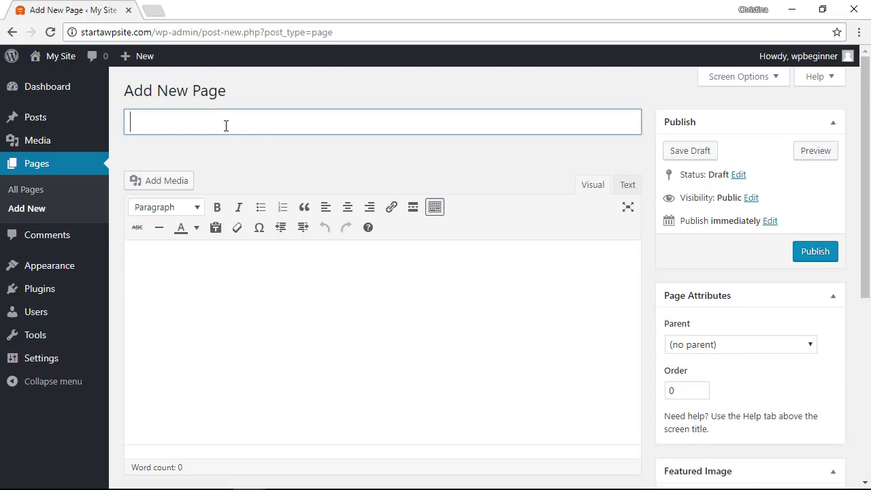
type("Blog")
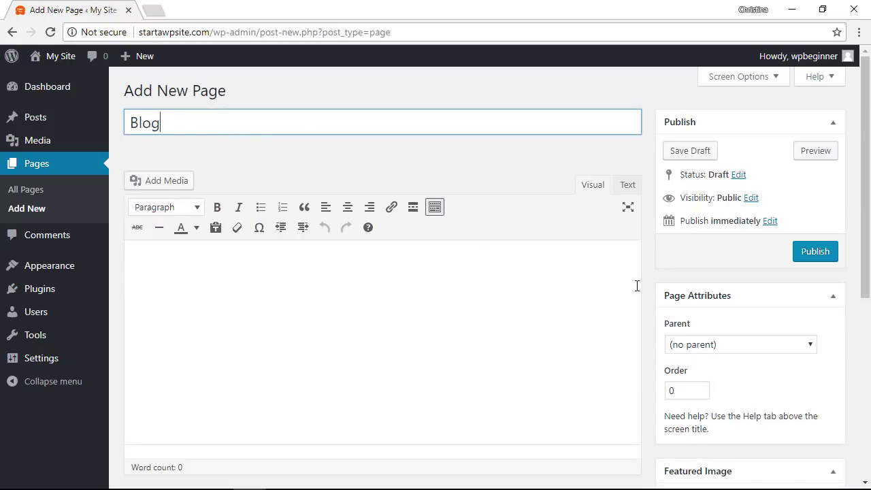
scroll(635, 286, "down", 5)
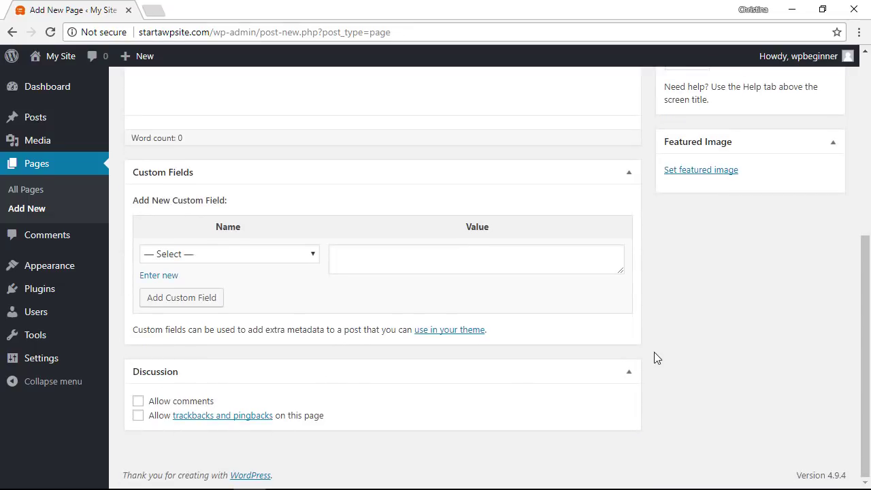
scroll(654, 351, "up", 5)
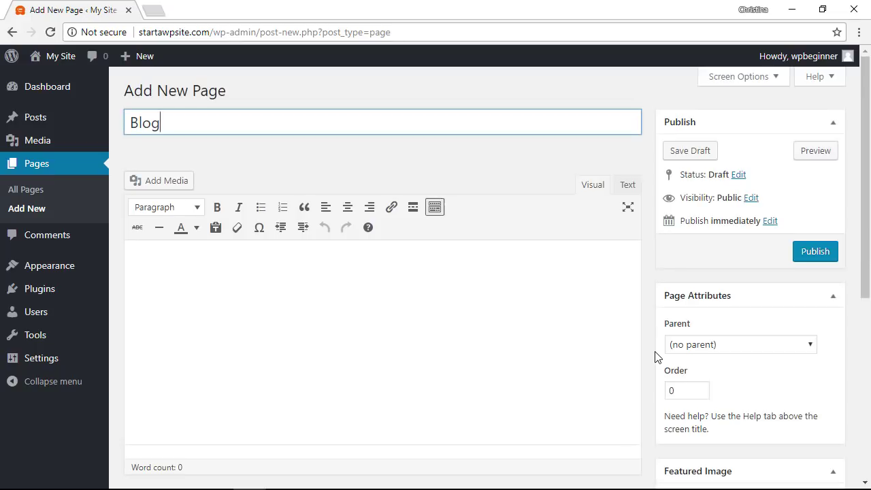
left_click(811, 252)
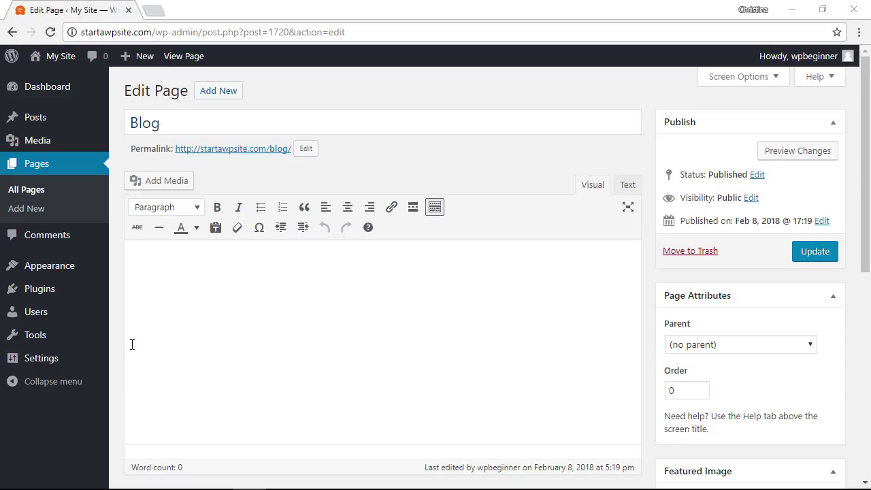
mouse_move(41, 358)
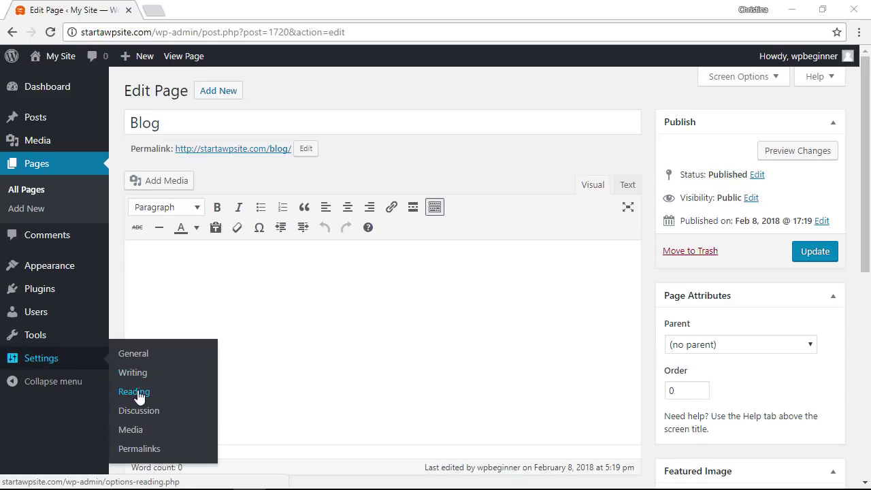
In Reading settings, choose a static page: Home as homepage, Blog as posts page.
left_click(137, 392)
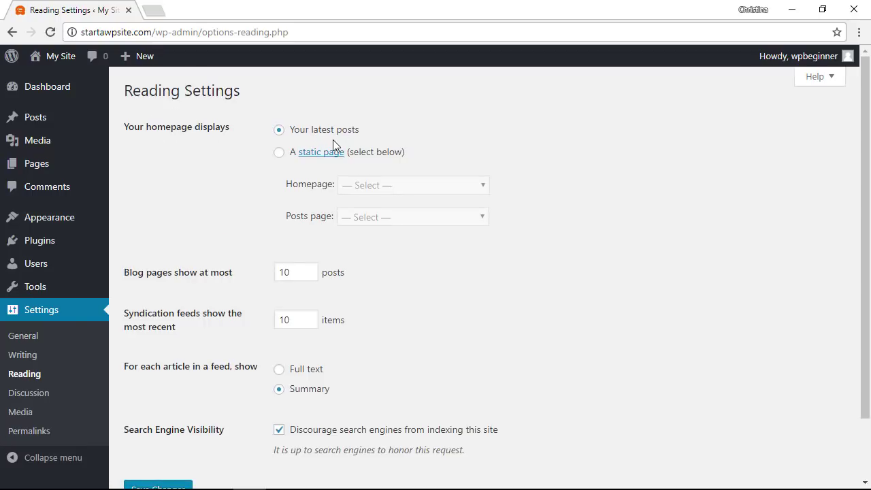
left_click(278, 154)
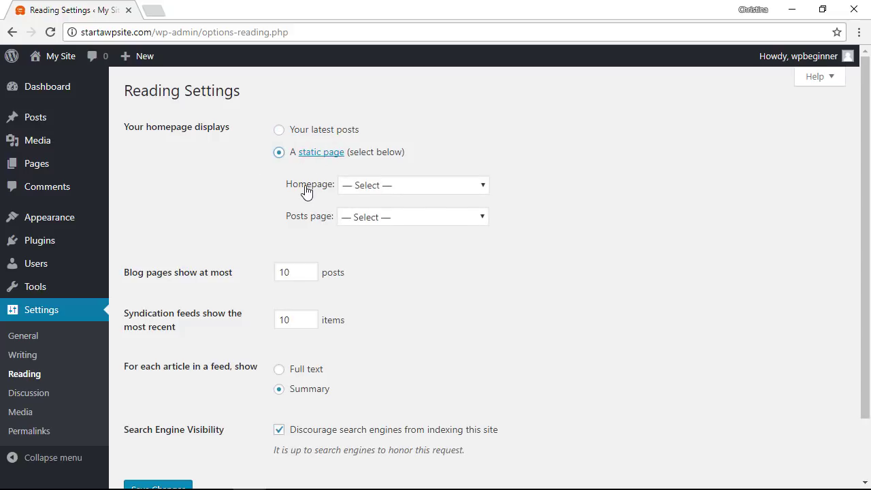
left_click(370, 186)
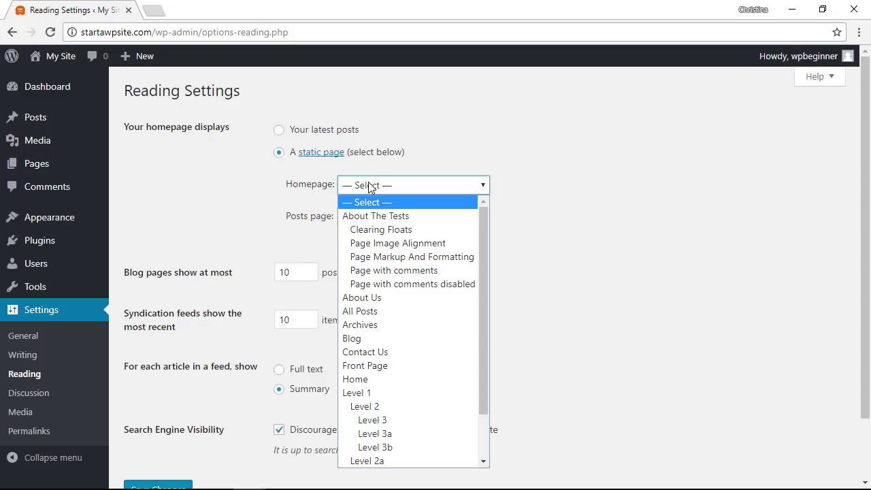
left_click(366, 379)
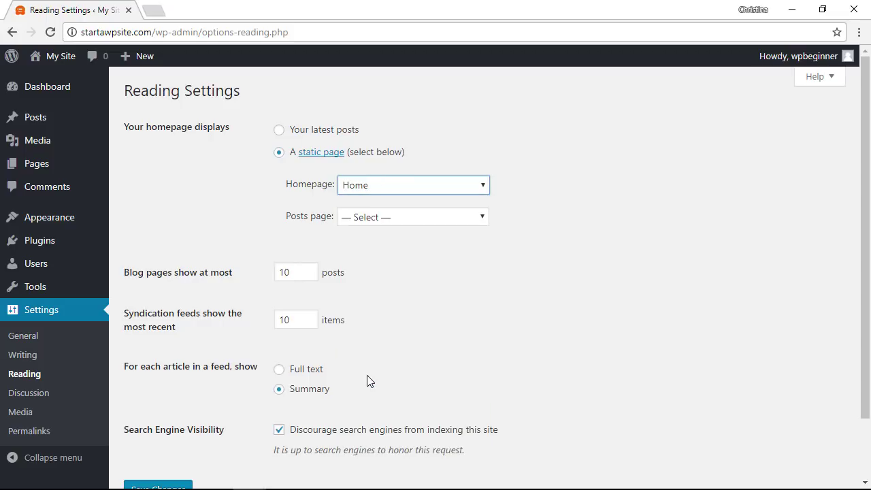
left_click(384, 217)
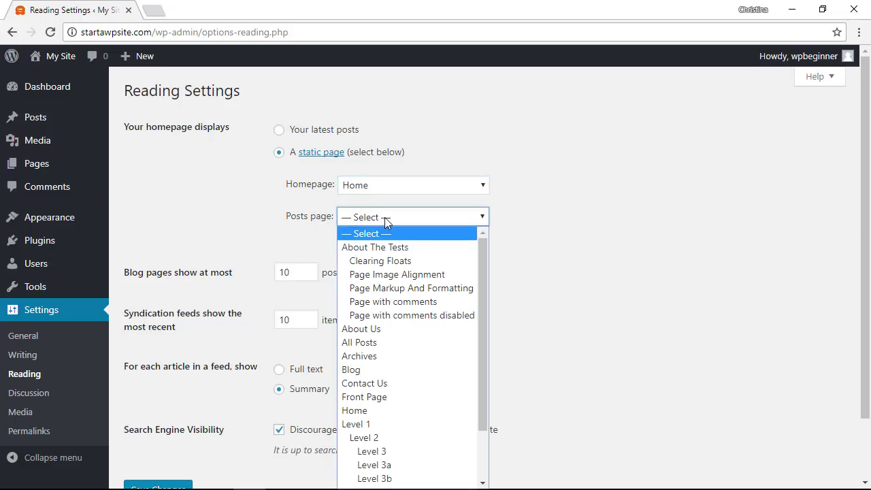
left_click(375, 370)
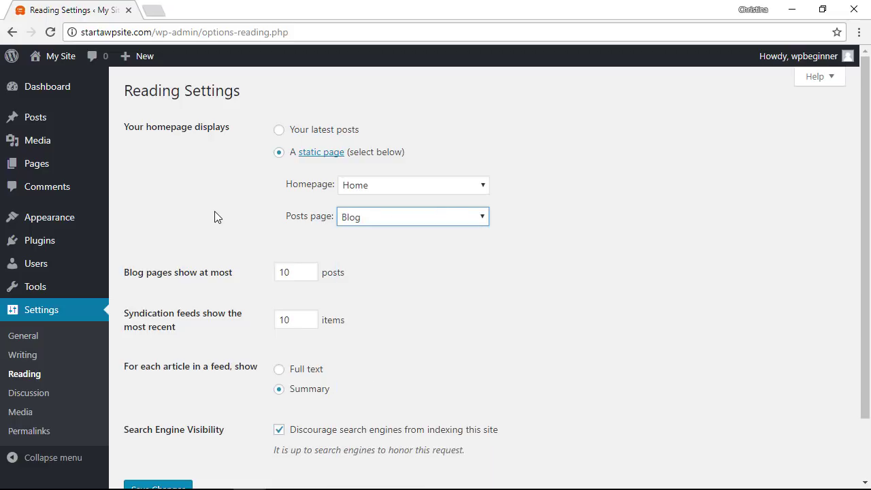
Uncheck 'Discourage search engines from indexing this site' and save the Reading settings.
scroll(216, 216, "down", 2)
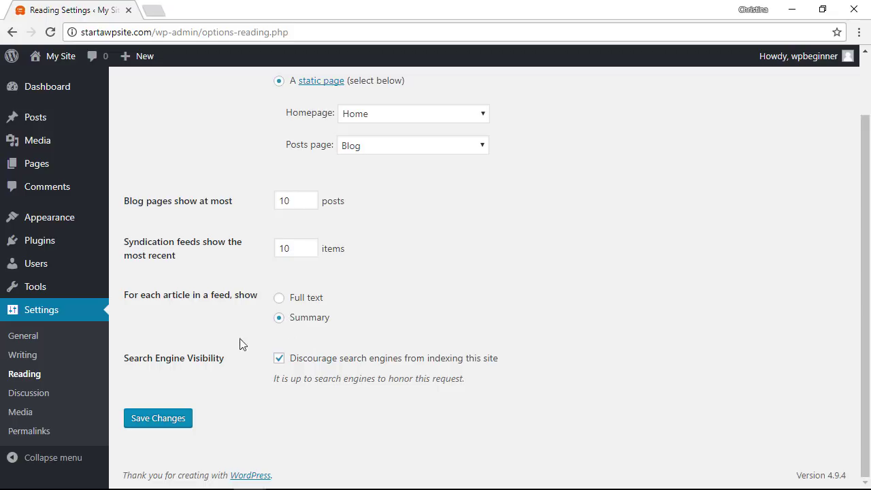
left_click(278, 366)
left_click(163, 421)
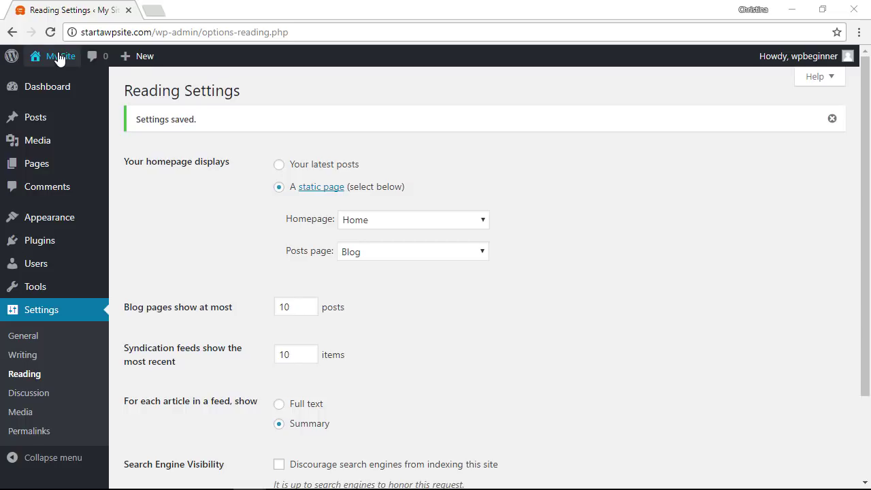
View the live front page, then go to startawpsite.com/blog.
mouse_move(61, 55)
left_click(55, 80)
scroll(176, 180, "down", 10)
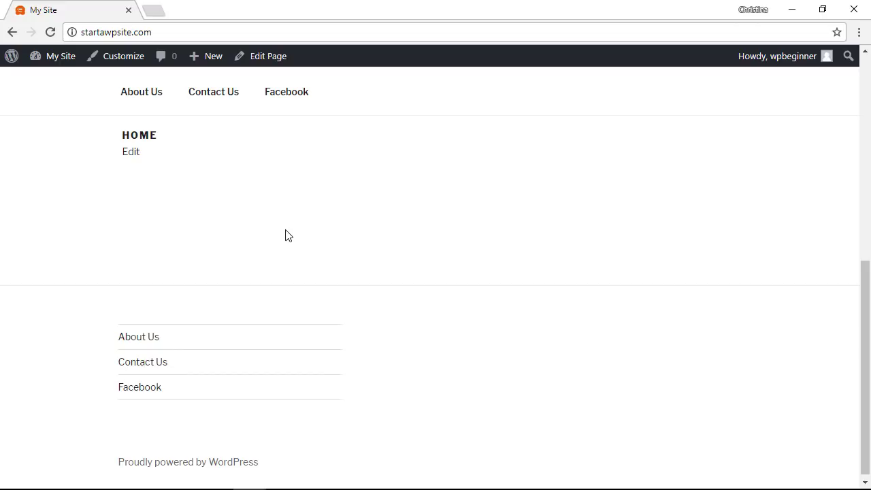
left_click(171, 32)
left_click(171, 32)
type("/blog")
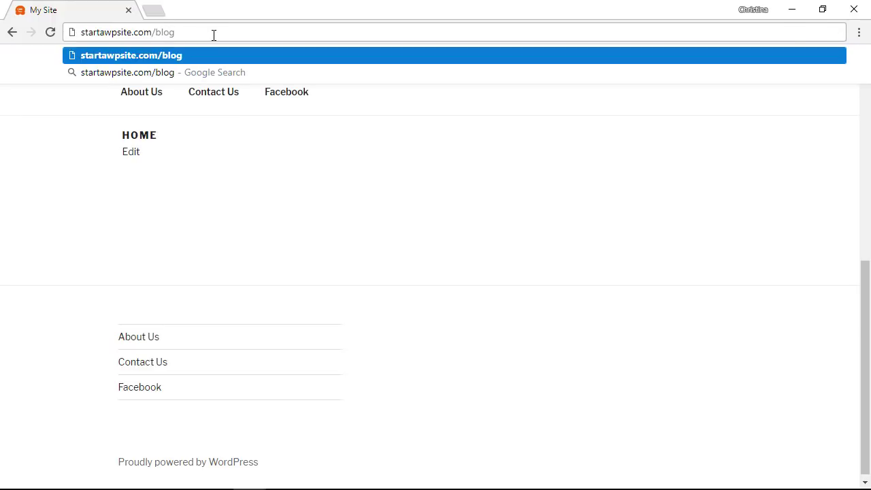
key("Return")
Browse the blog post list and open the 'Template: Sticky' post.
scroll(93, 210, "down", 3)
scroll(93, 210, "down", 4)
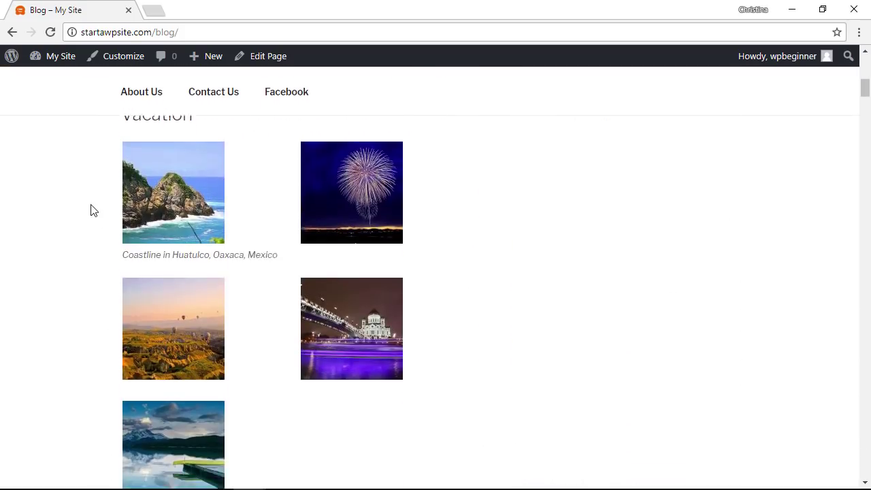
scroll(93, 210, "down", 3)
scroll(94, 210, "down", 4)
scroll(94, 211, "down", 2)
scroll(93, 210, "up", 8)
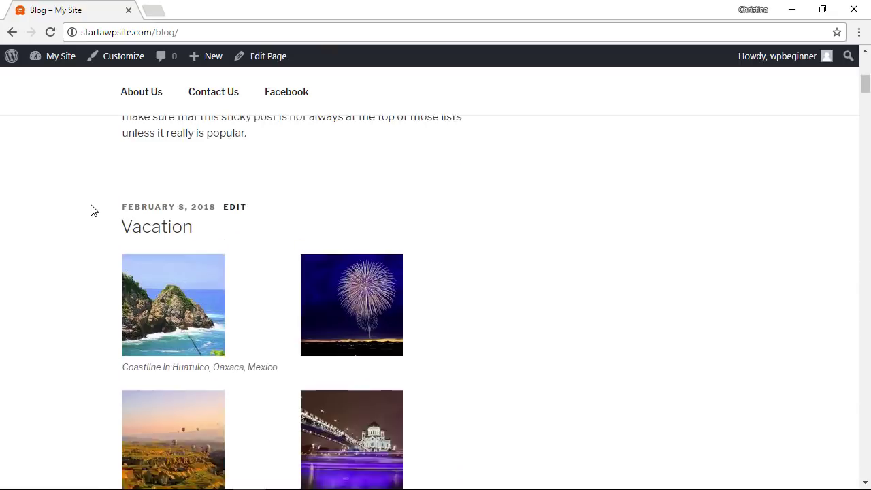
scroll(93, 210, "up", 2)
scroll(93, 211, "up", 4)
left_click(197, 223)
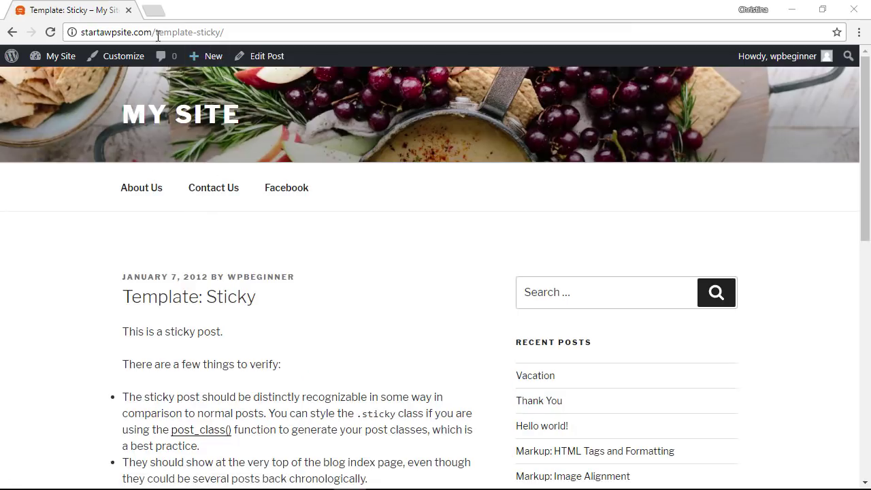
Replace the post path with 'blog' to return to the /blog page.
left_click_drag(158, 31, 323, 12)
key("BackSpace")
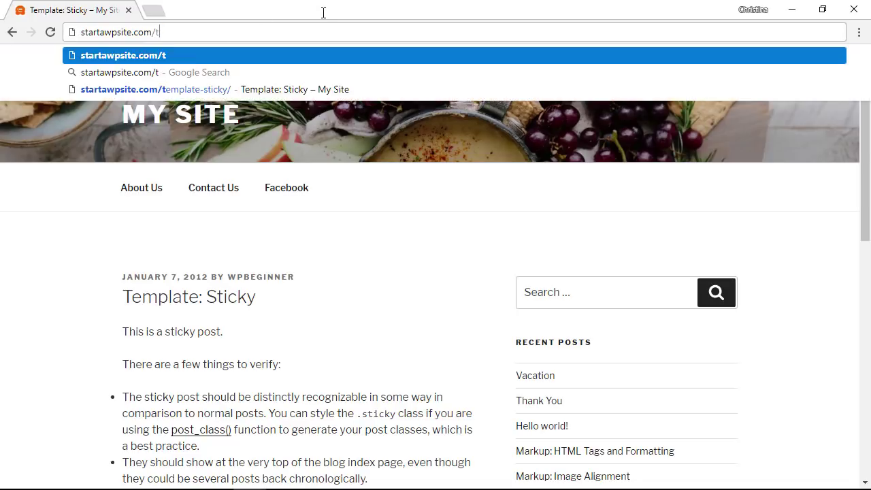
key("BackSpace")
type("blog")
key("Return")
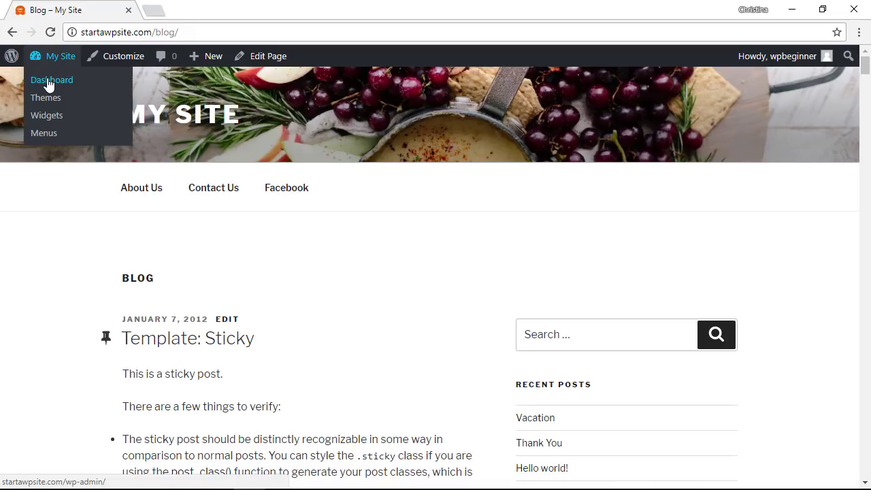
Go to the Dashboard, then Appearance > Menus to edit the Main menu.
left_click(47, 81)
mouse_move(49, 265)
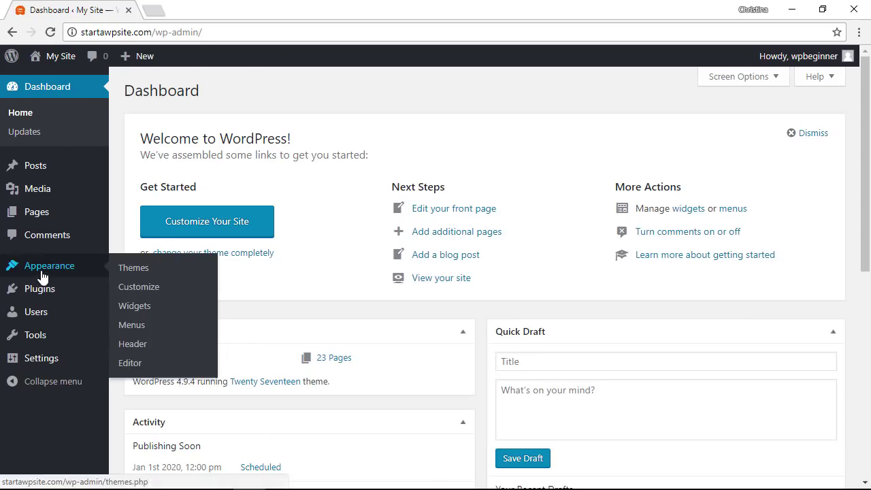
left_click(122, 326)
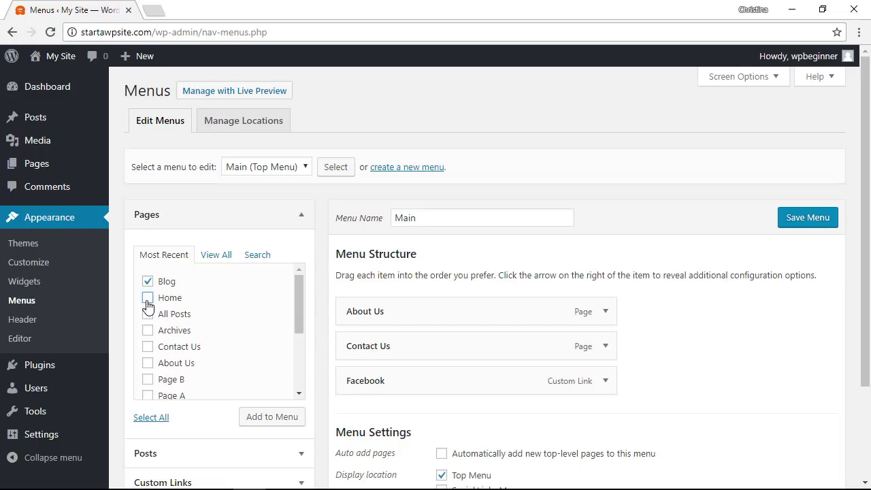
Add Home and Blog to the menu, Home at top, Blog after Contact Us.
left_click(262, 421)
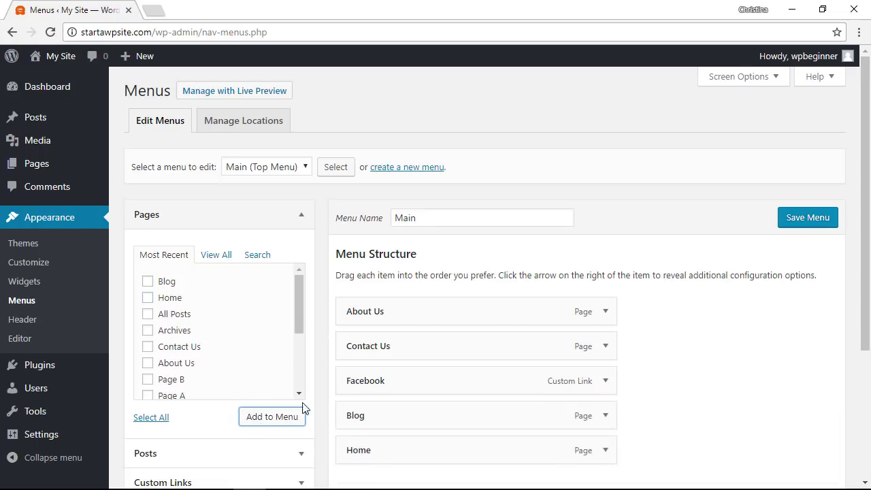
scroll(328, 392, "down", 1)
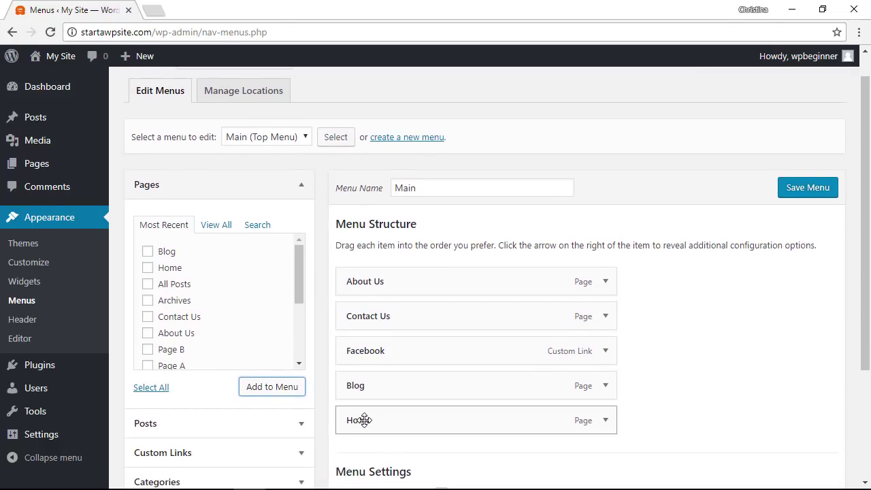
left_click_drag(364, 419, 364, 273)
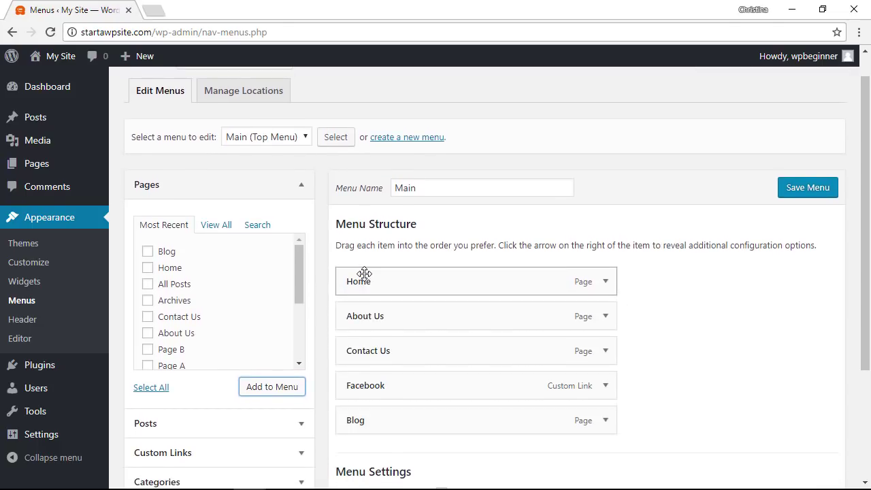
left_click_drag(375, 420, 375, 381)
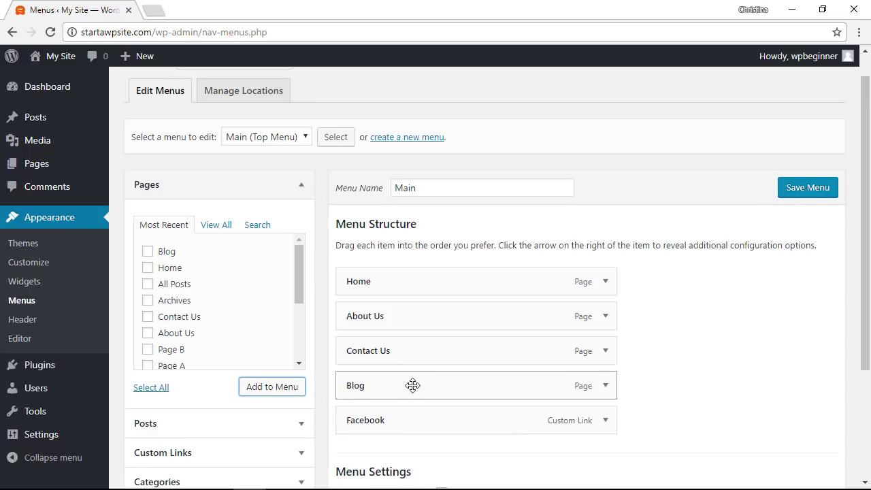
Remove the Facebook item and save the Main menu.
scroll(413, 385, "down", 1)
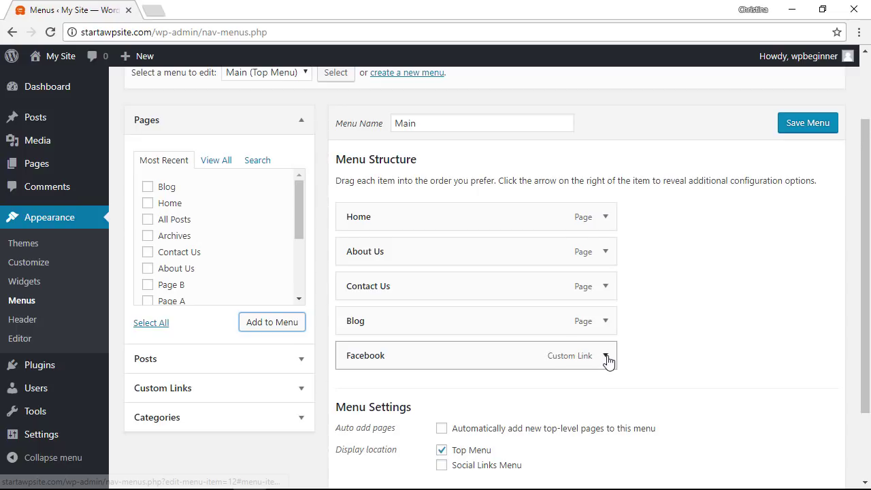
left_click(605, 355)
scroll(494, 357, "down", 2)
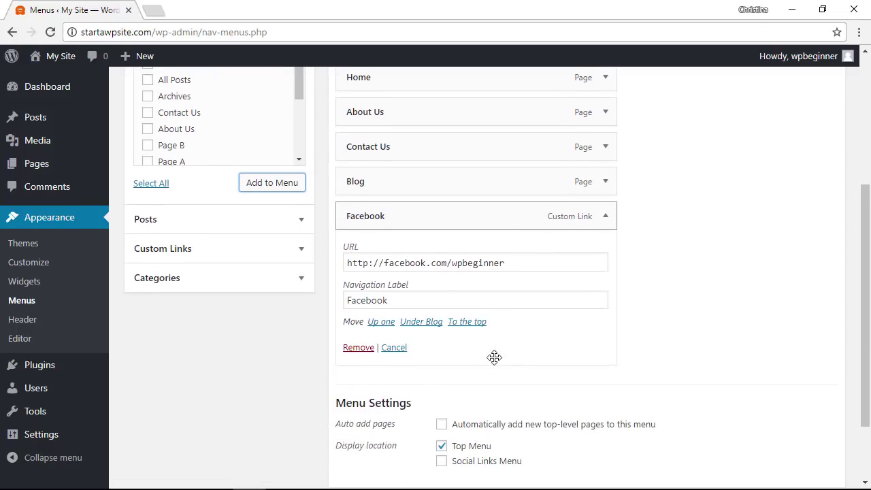
left_click(358, 347)
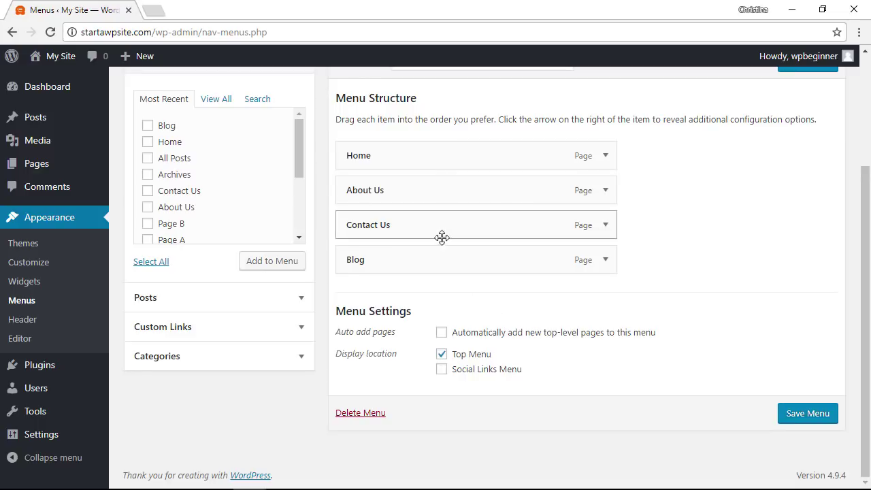
left_click(811, 416)
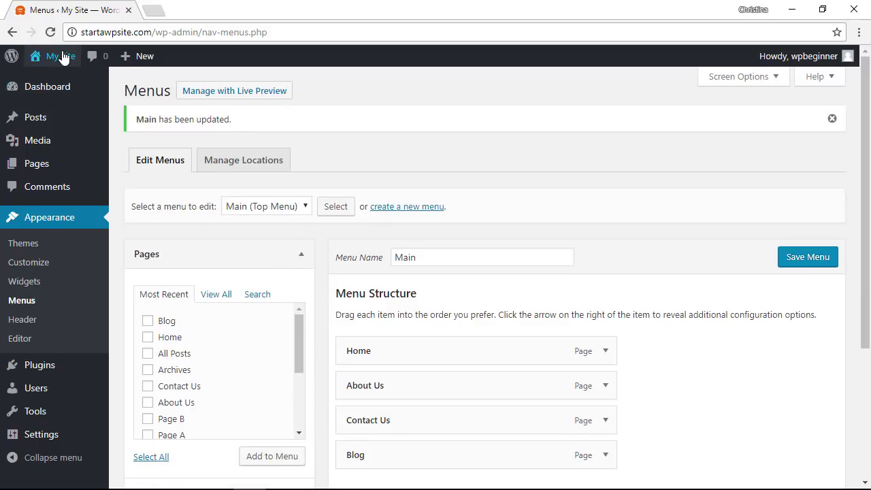
Visit the live site and check the menu shows Home, About Us, Contact Us, Blog.
left_click(60, 81)
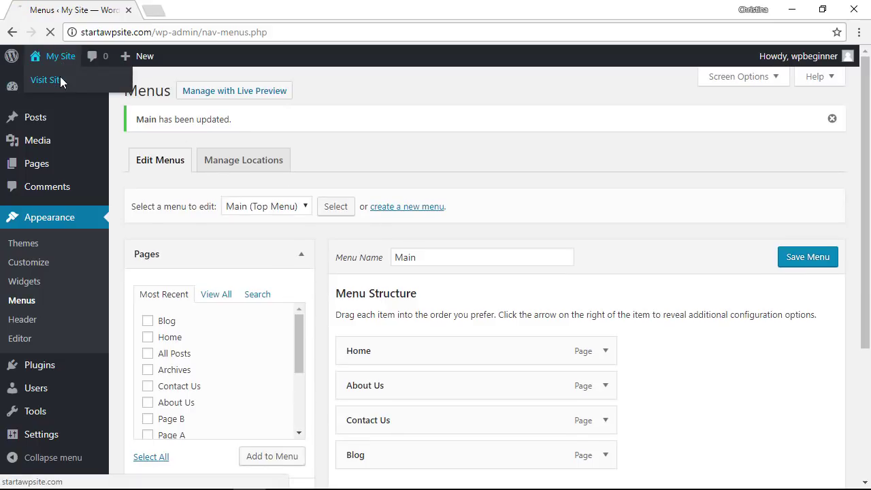
scroll(183, 159, "down", 4)
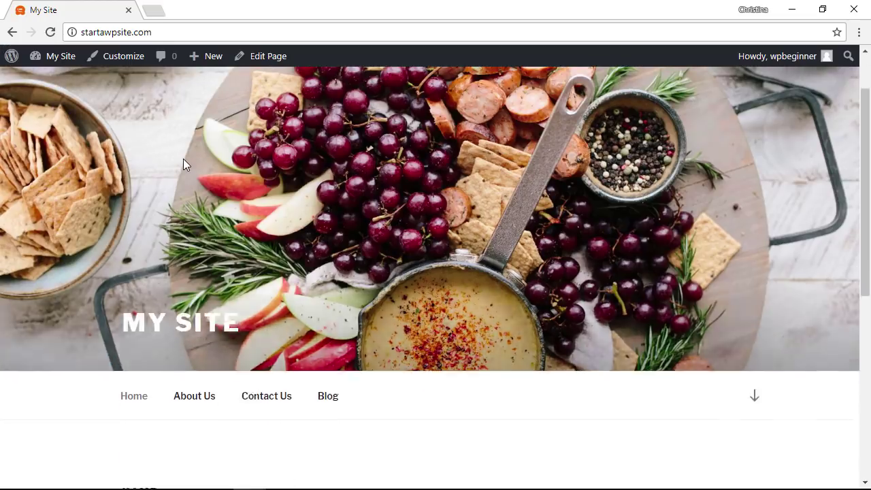